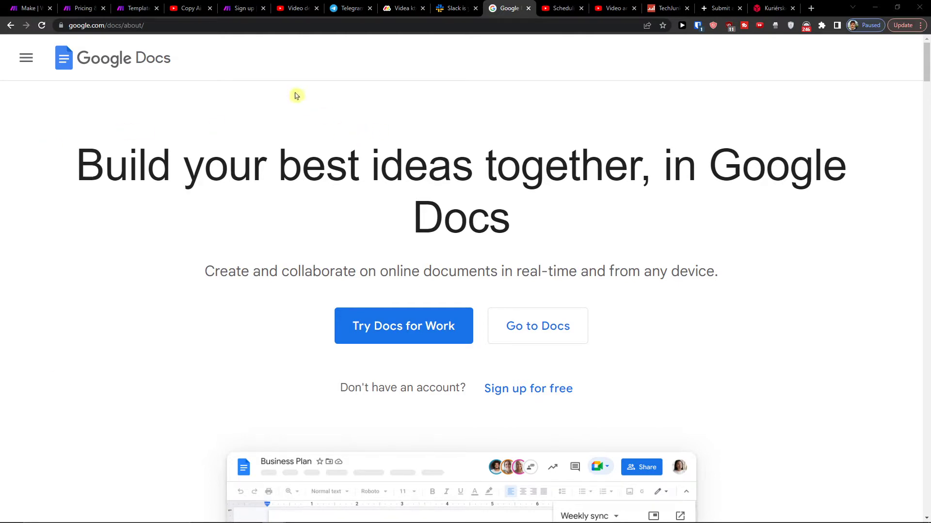
# Follow the make.com/en/register link in the Copy AI video description to its new tab
pyautogui.click(186, 8)
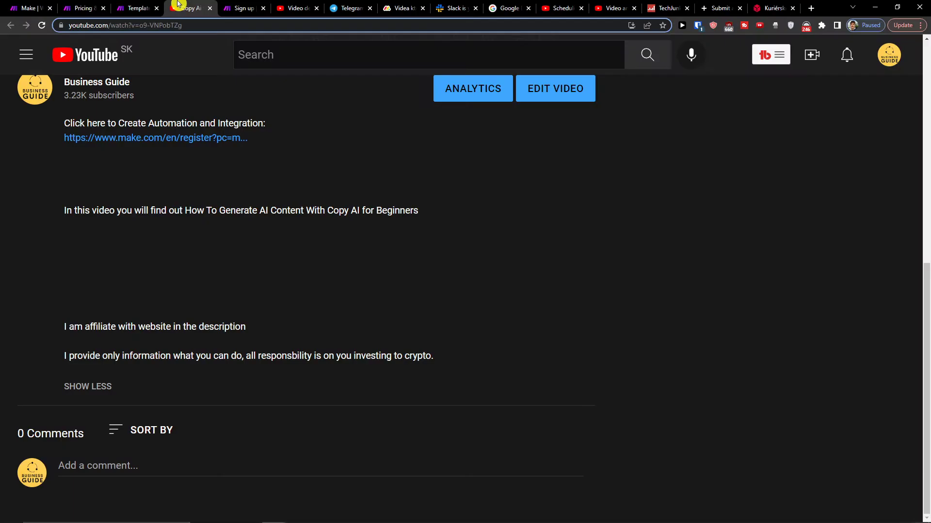
pyautogui.click(102, 139)
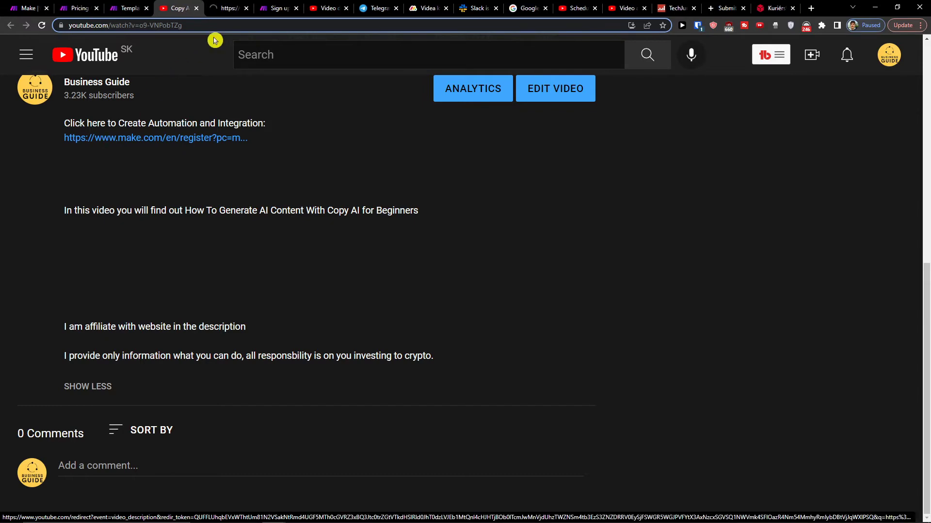
pyautogui.click(227, 6)
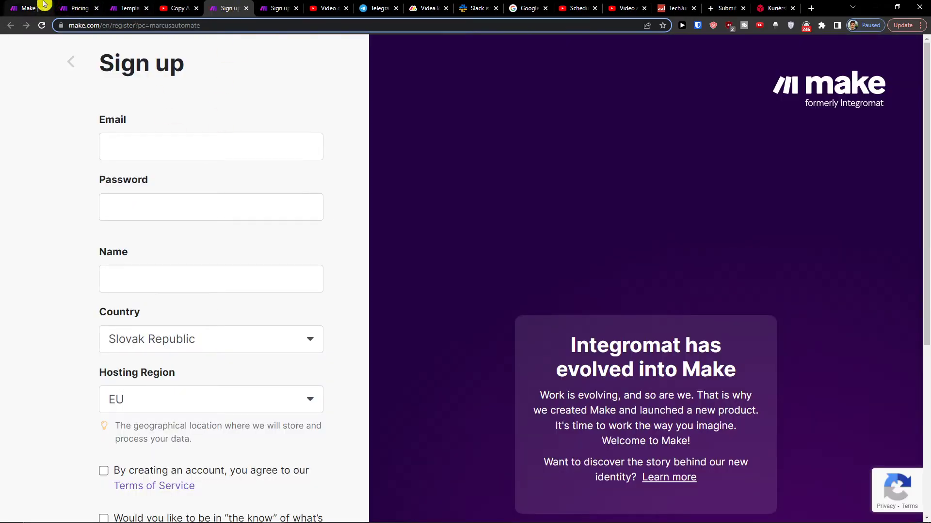
# Move from the Make homepage and sign-up tabs to the Google Docs templates page
pyautogui.click(22, 6)
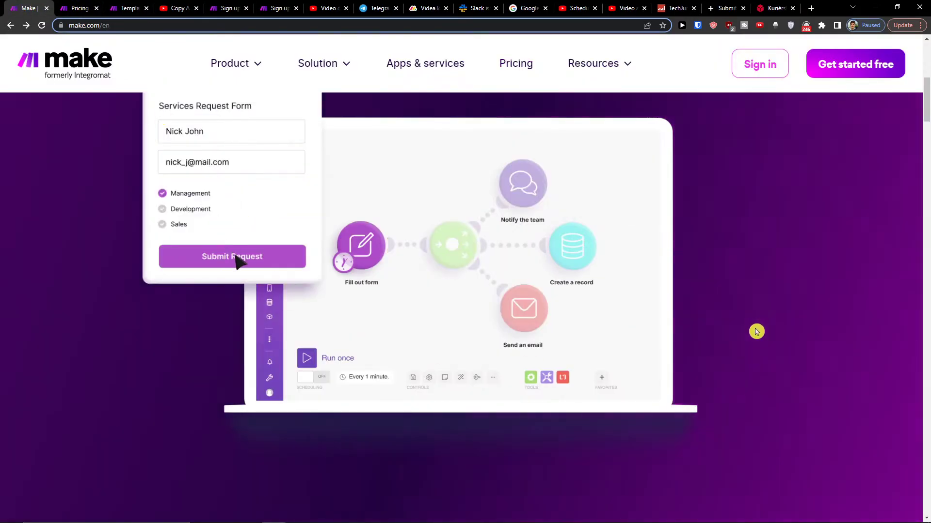
pyautogui.scroll(1, 740, 326)
pyautogui.scroll(-1, 740, 326)
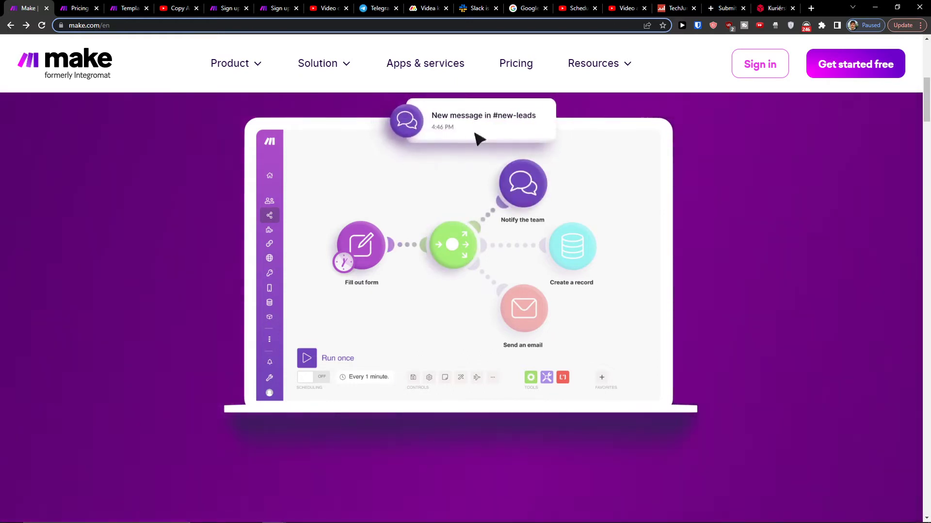
pyautogui.click(225, 6)
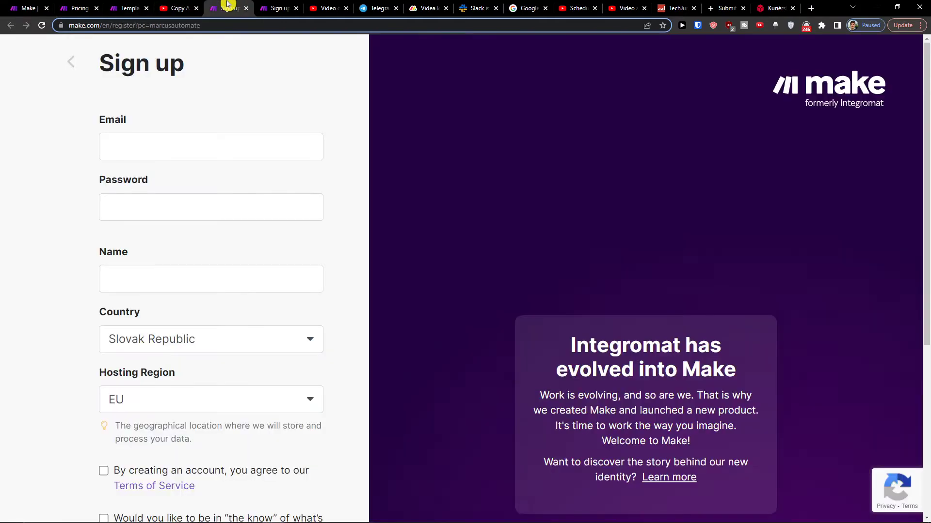
pyautogui.click(110, 7)
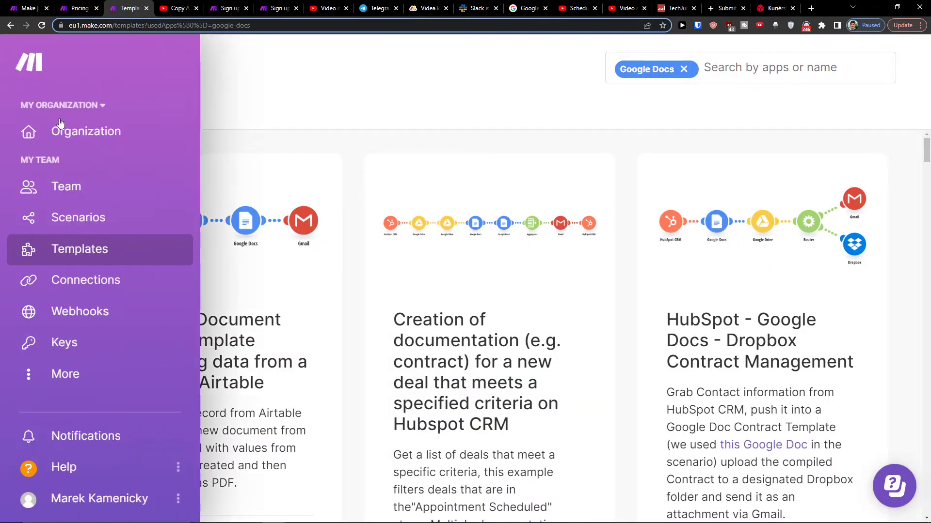
# Go through Organization to All scenarios and start a new blank scenario
pyautogui.click(66, 131)
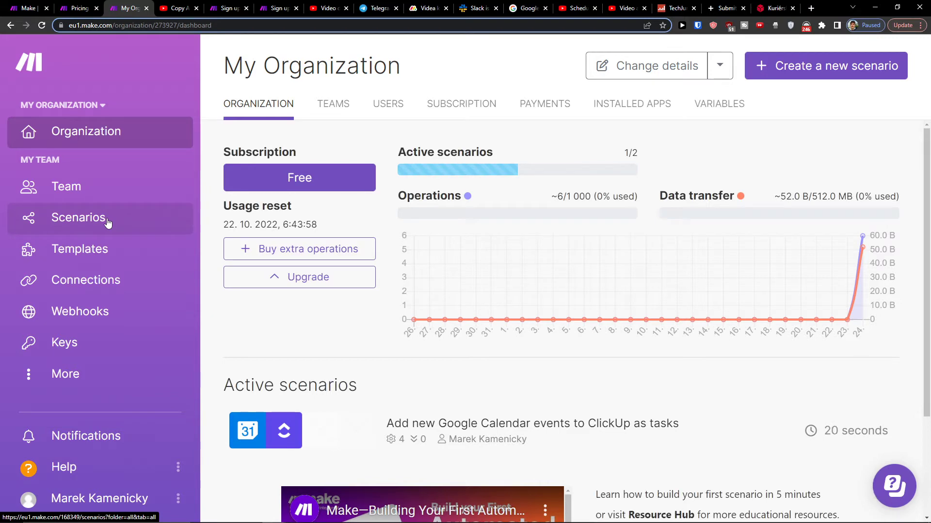
pyautogui.click(78, 217)
pyautogui.click(772, 67)
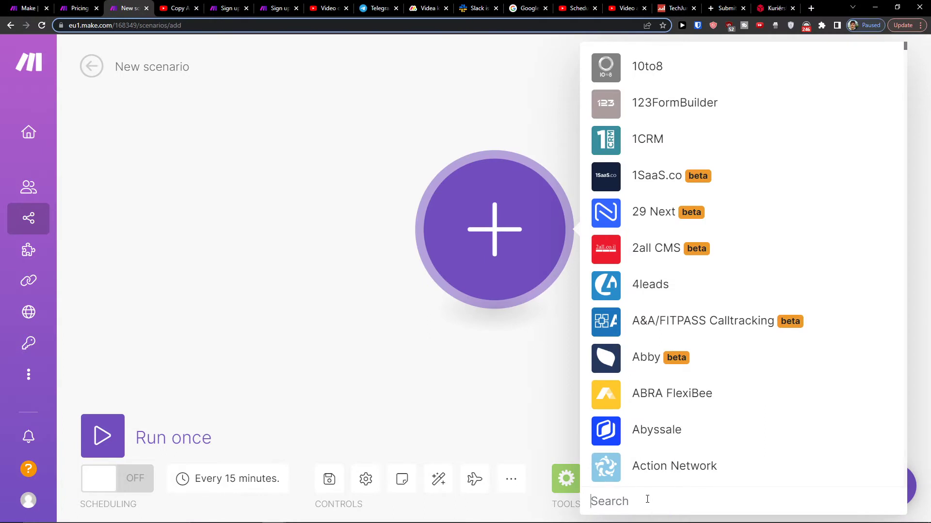
pyautogui.write('po')
# Search 'google do', pick Google Docs, and add its Create a Document module
pyautogui.press('BackSpace')
pyautogui.press('BackSpace')
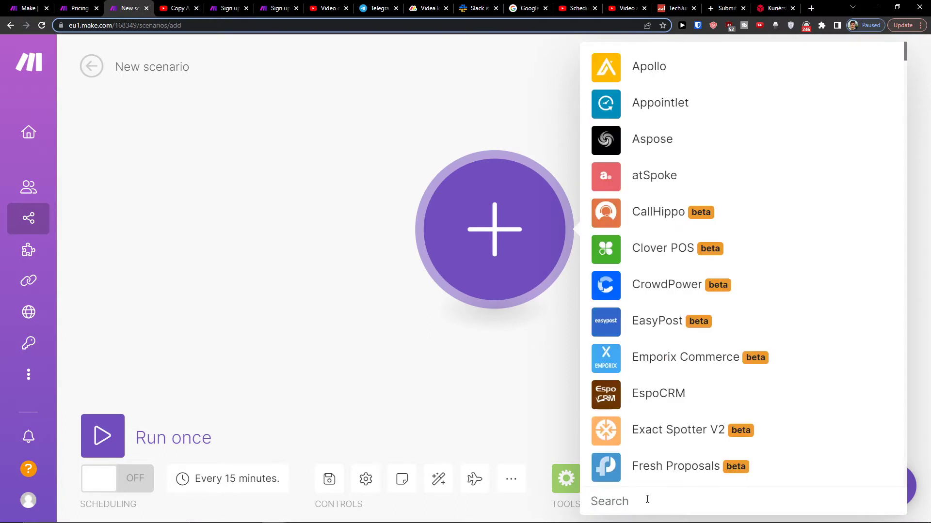
pyautogui.write('google do')
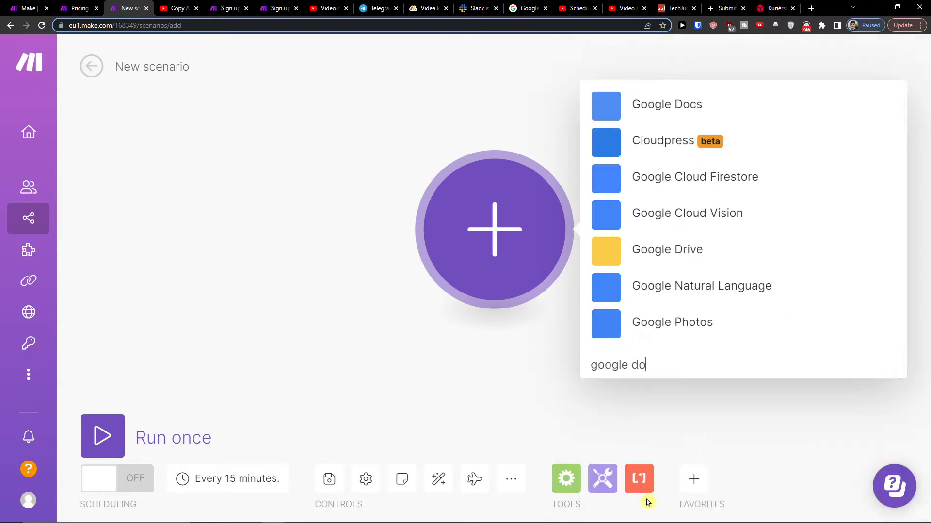
pyautogui.click(651, 108)
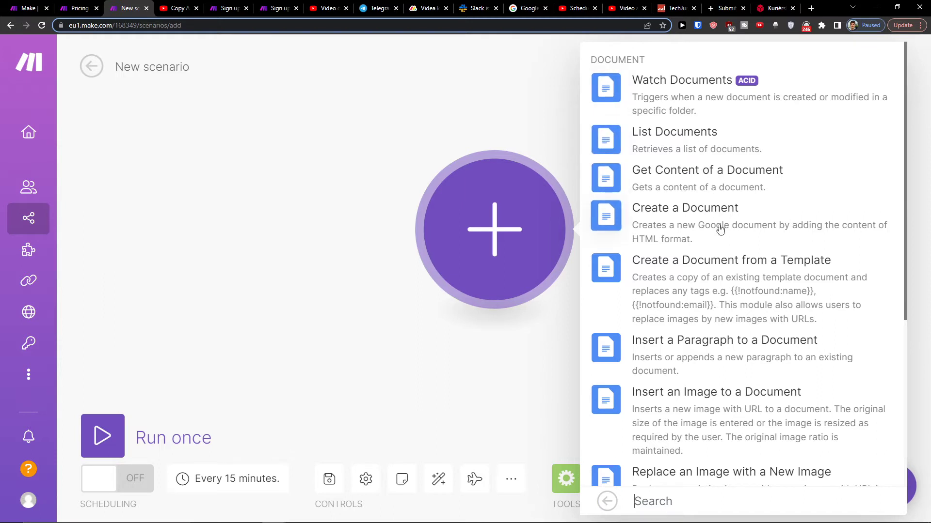
pyautogui.scroll(-2, 719, 228)
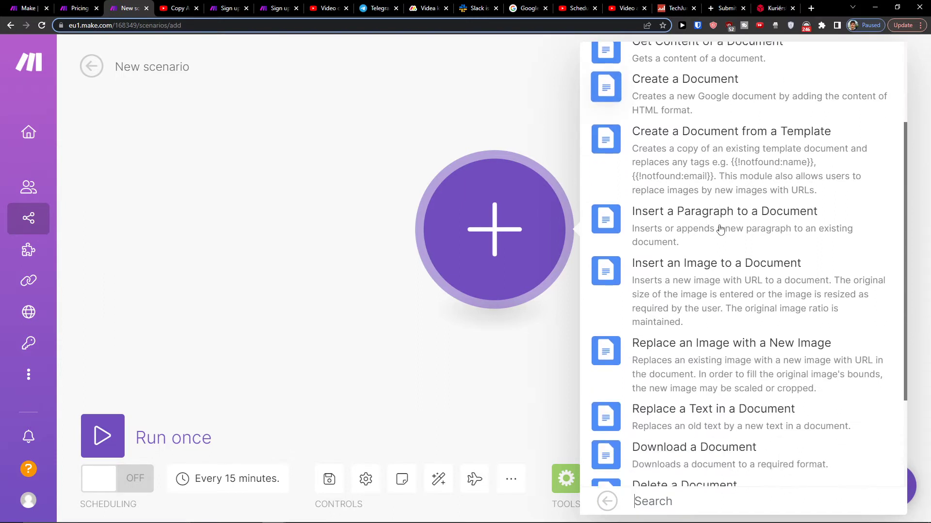
pyautogui.scroll(-1, 720, 229)
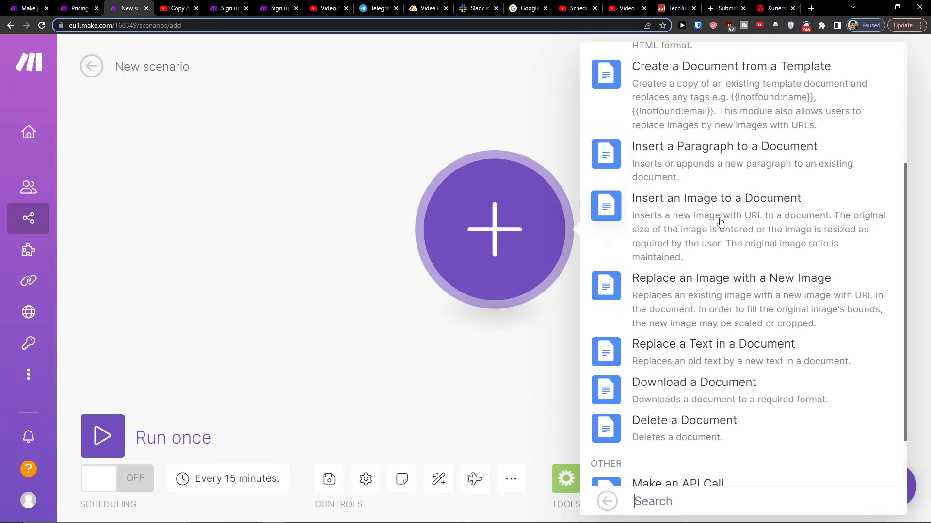
pyautogui.scroll(3, 721, 222)
pyautogui.scroll(-1, 720, 222)
pyautogui.scroll(-2, 719, 222)
pyautogui.scroll(3, 721, 228)
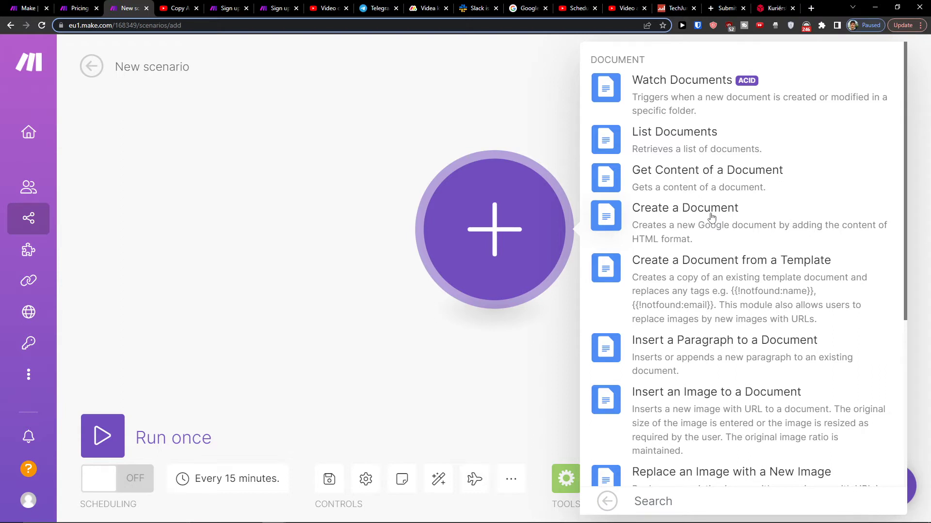
pyautogui.click(712, 216)
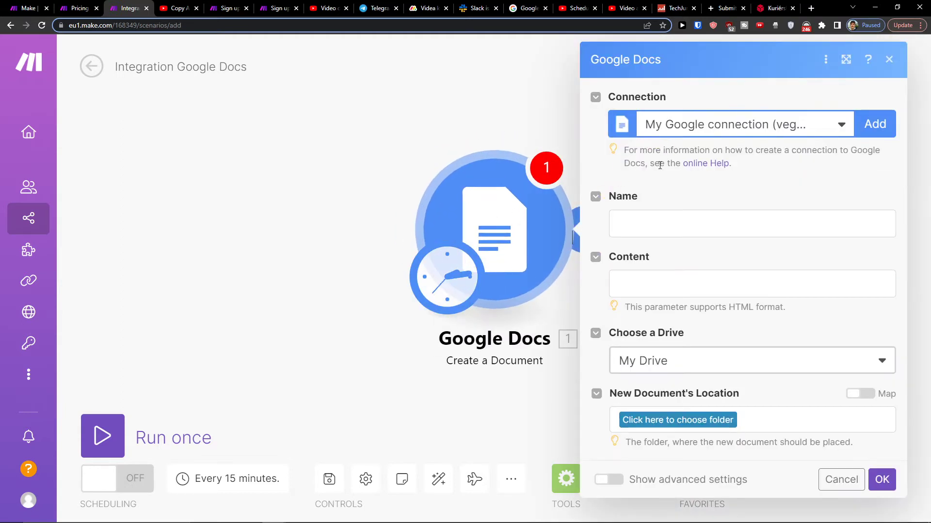
# Keep the existing Google connection and name the new document 'Salesforce'
pyautogui.click(734, 124)
pyautogui.click(737, 124)
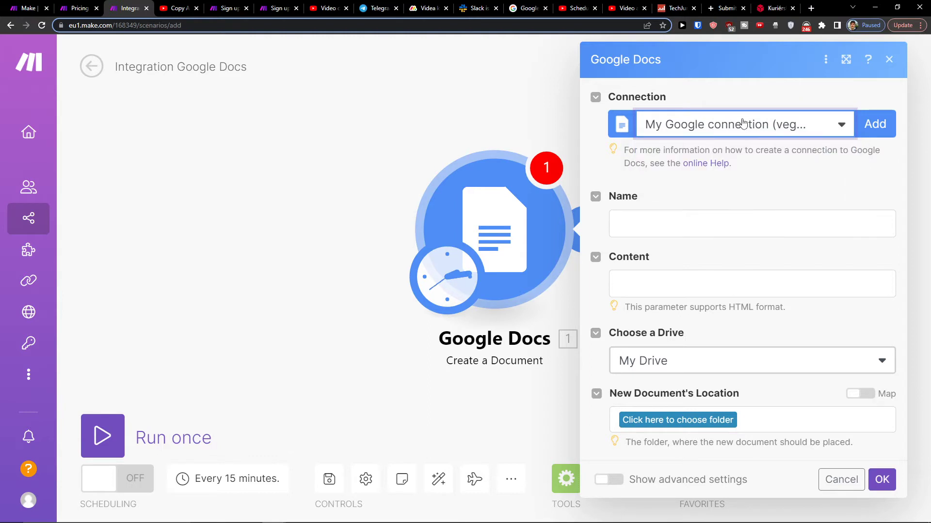
pyautogui.click(747, 124)
pyautogui.click(717, 219)
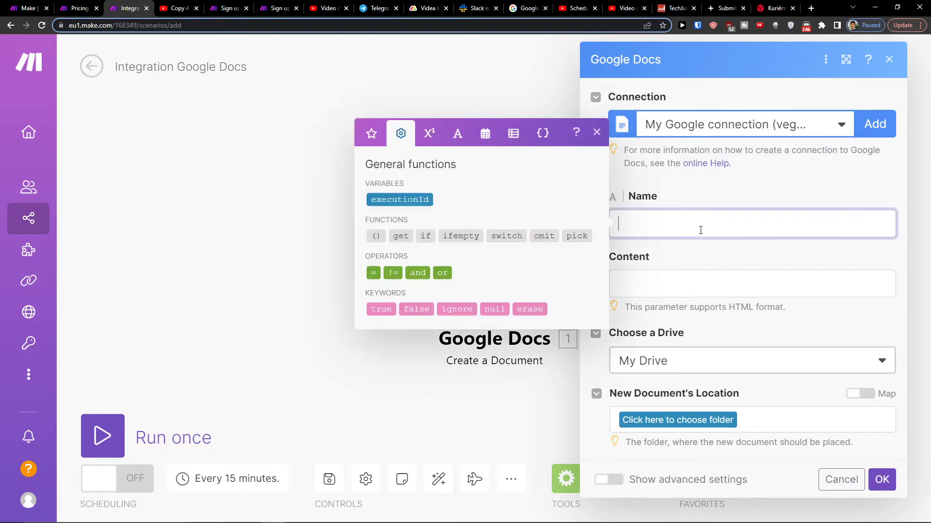
pyautogui.click(696, 254)
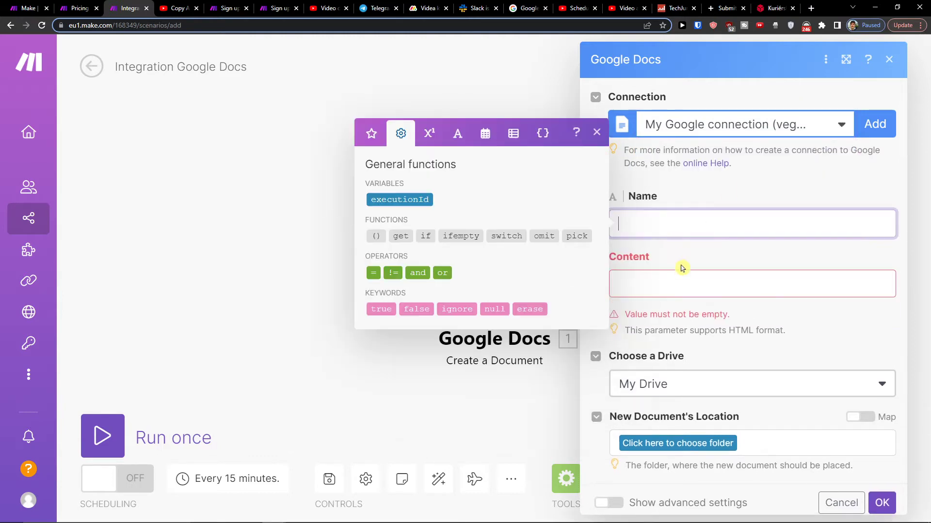
pyautogui.click(681, 264)
pyautogui.click(685, 407)
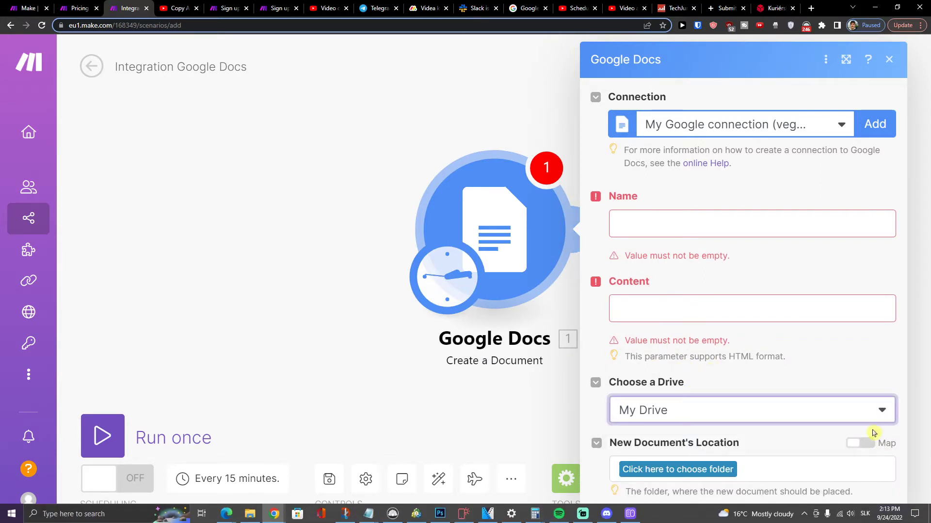
pyautogui.click(692, 228)
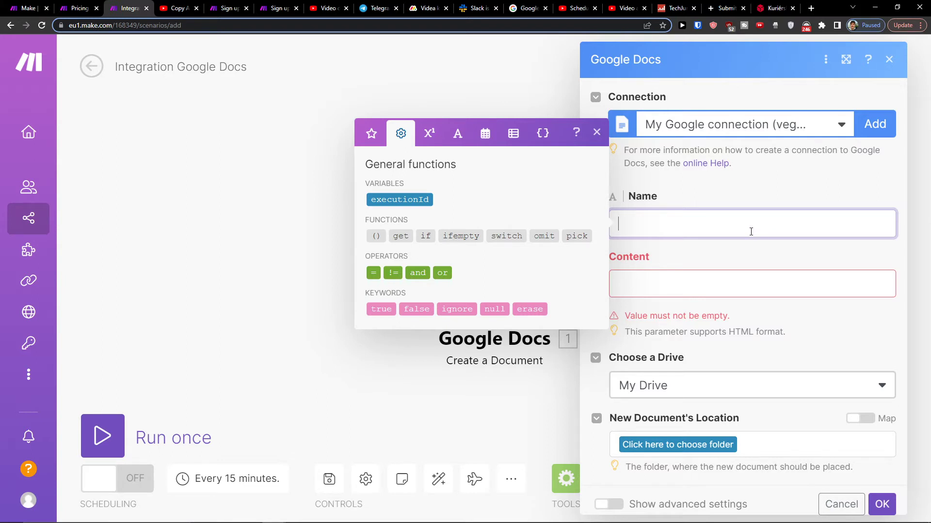
pyautogui.write('Salesforce')
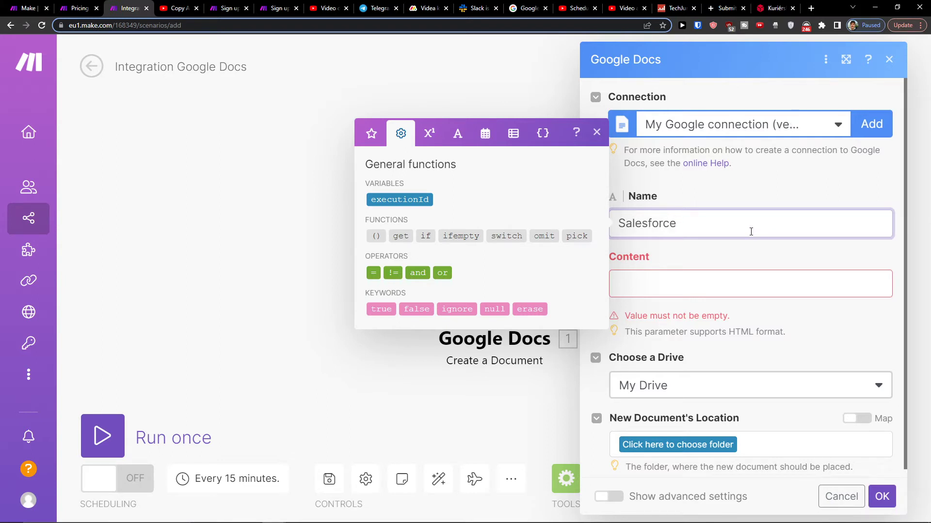
pyautogui.click(717, 283)
pyautogui.click(833, 383)
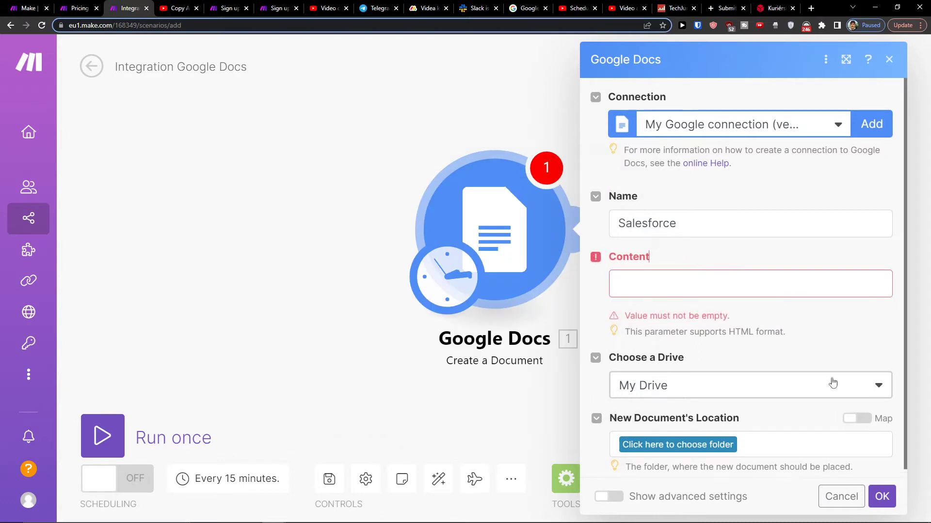
# Enter some text in the document's Content field
pyautogui.click(705, 290)
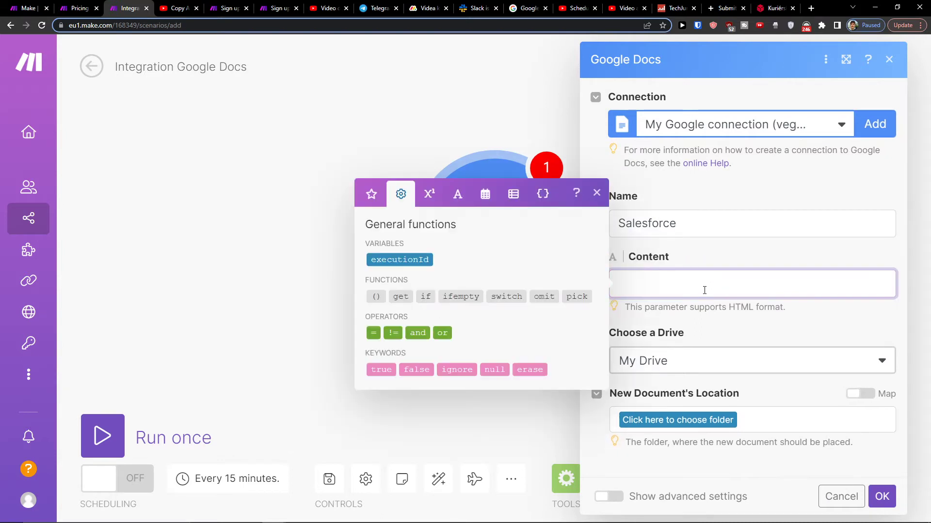
pyautogui.write('DOnt have')
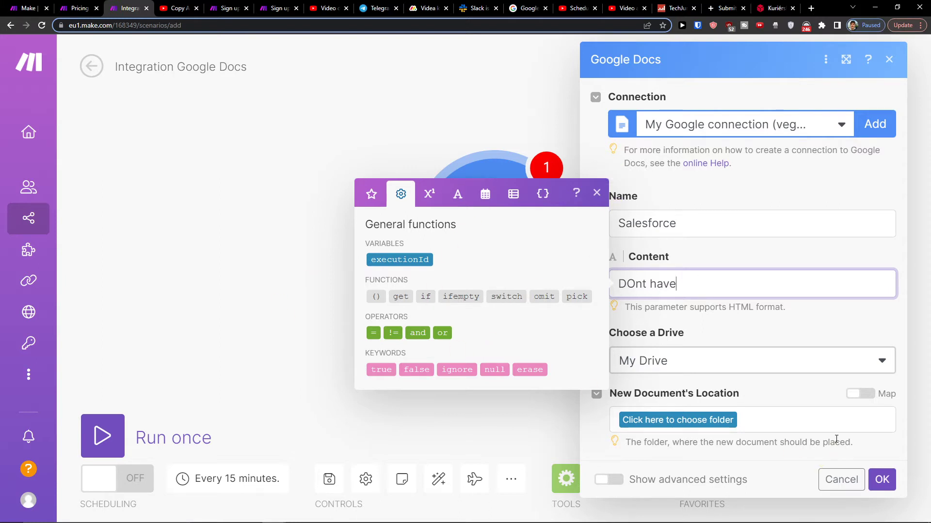
pyautogui.click(847, 452)
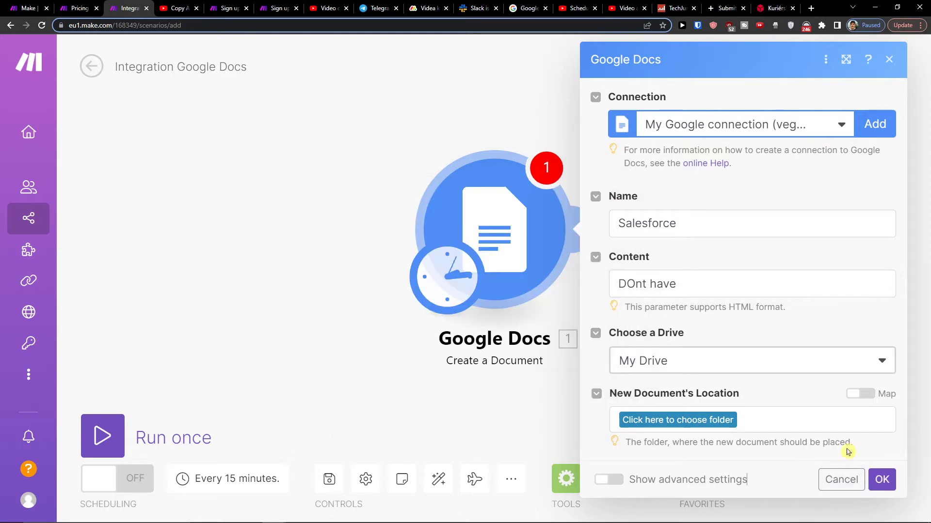
# Choose the destination drive and folder for the new document
pyautogui.click(881, 479)
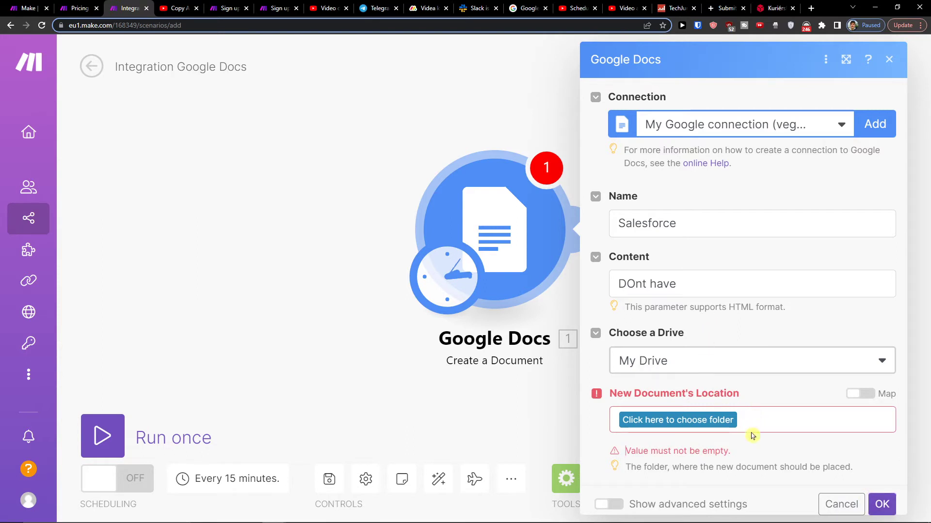
pyautogui.click(716, 420)
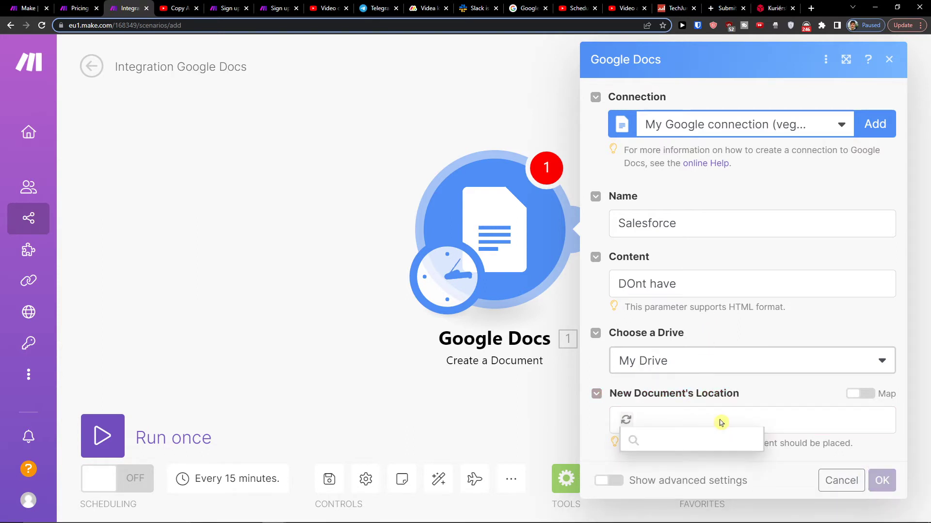
pyautogui.click(603, 440)
pyautogui.click(669, 421)
pyautogui.click(674, 465)
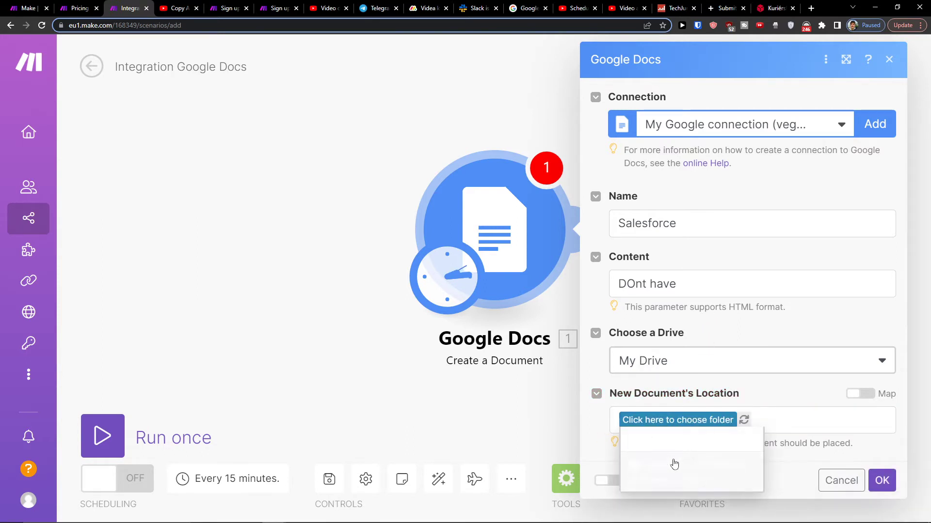
# Confirm the Google Docs settings, then search 'salesforce' and add its Create a Record action
pyautogui.click(881, 481)
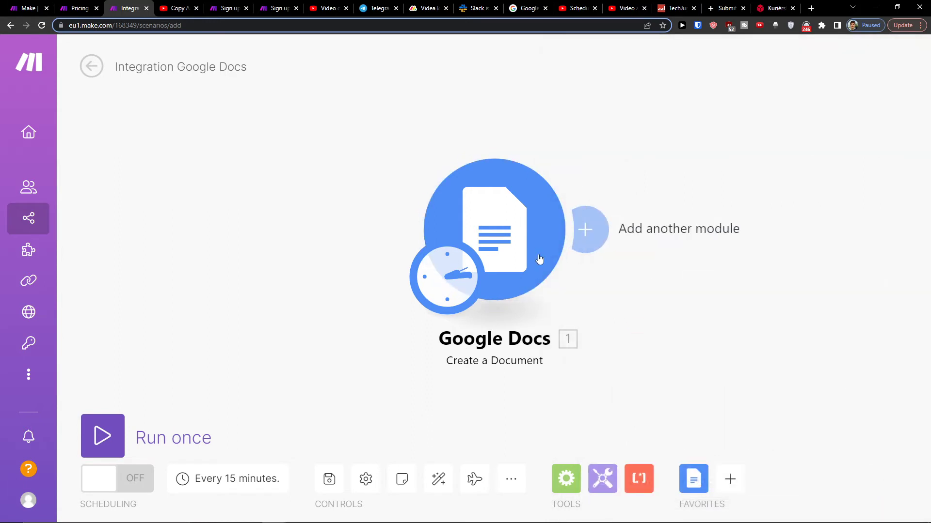
pyautogui.click(486, 237)
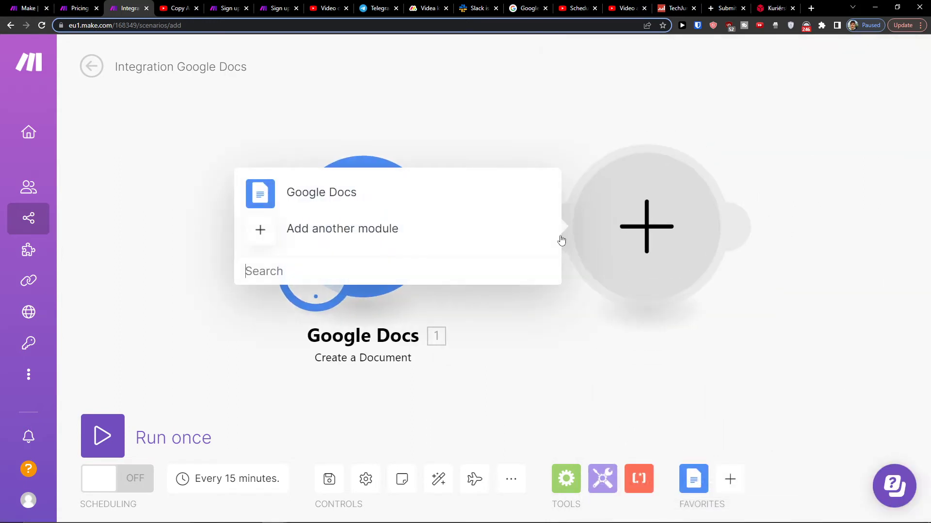
pyautogui.click(404, 235)
pyautogui.write('salesfor')
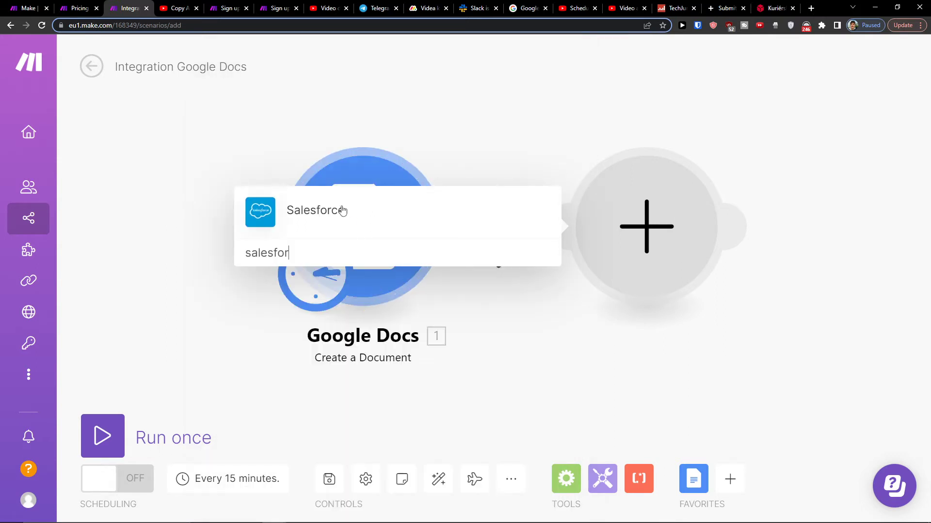
pyautogui.click(343, 212)
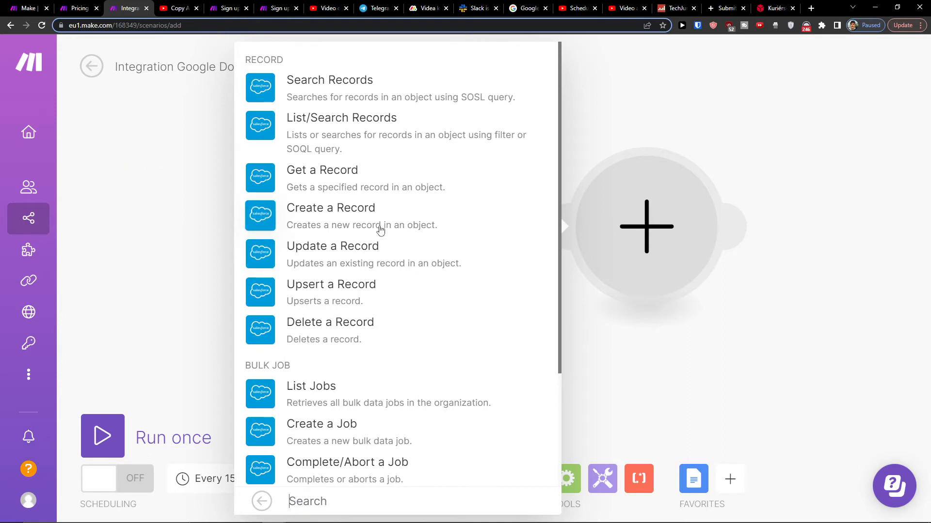
pyautogui.click(380, 230)
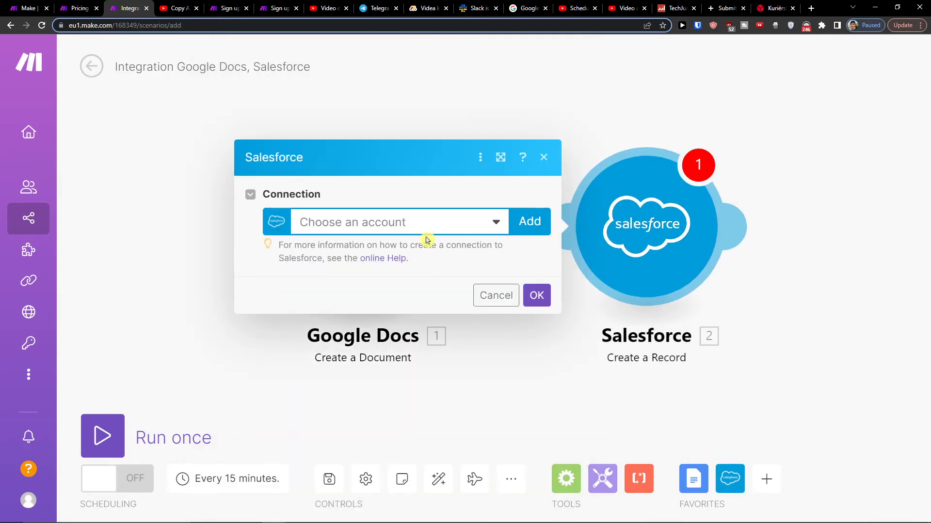
# Look at the Salesforce 'Choose an account' list, then close the dialog without selecting an account
pyautogui.click(415, 229)
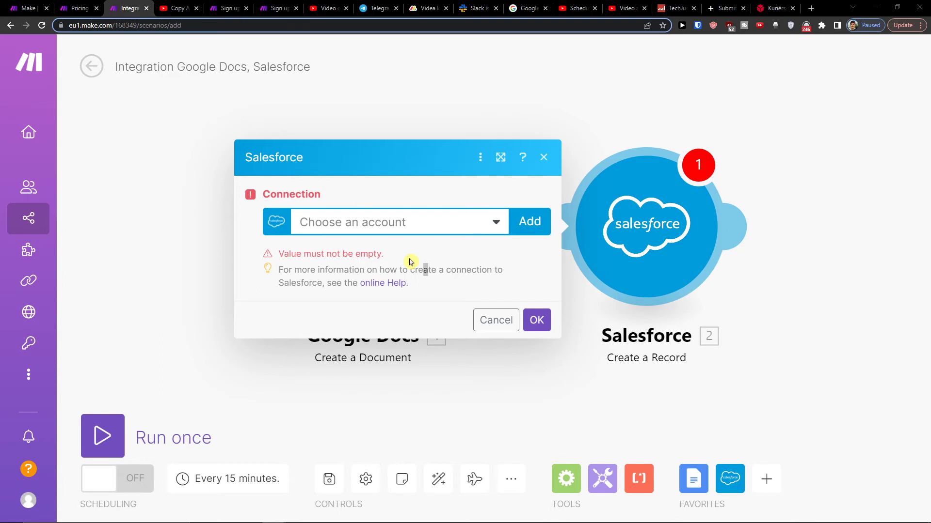
pyautogui.click(401, 231)
pyautogui.click(541, 162)
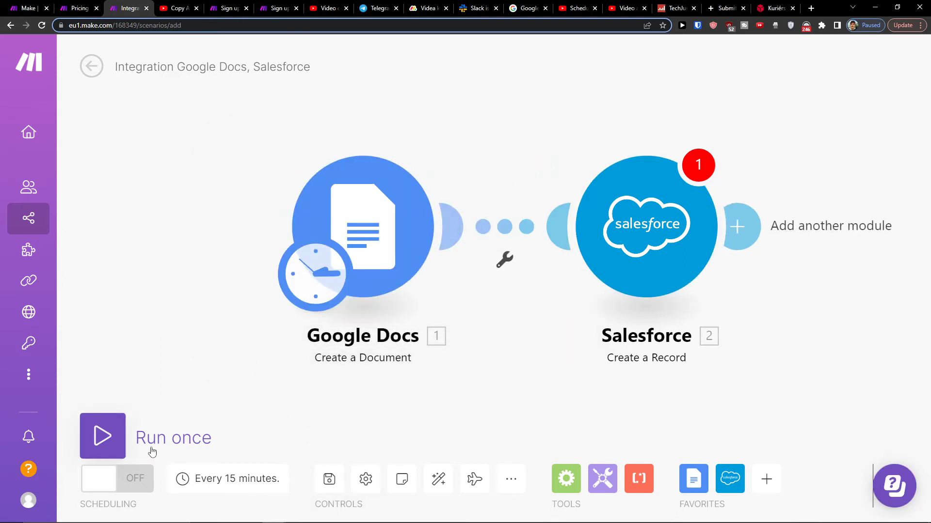
pyautogui.click(352, 482)
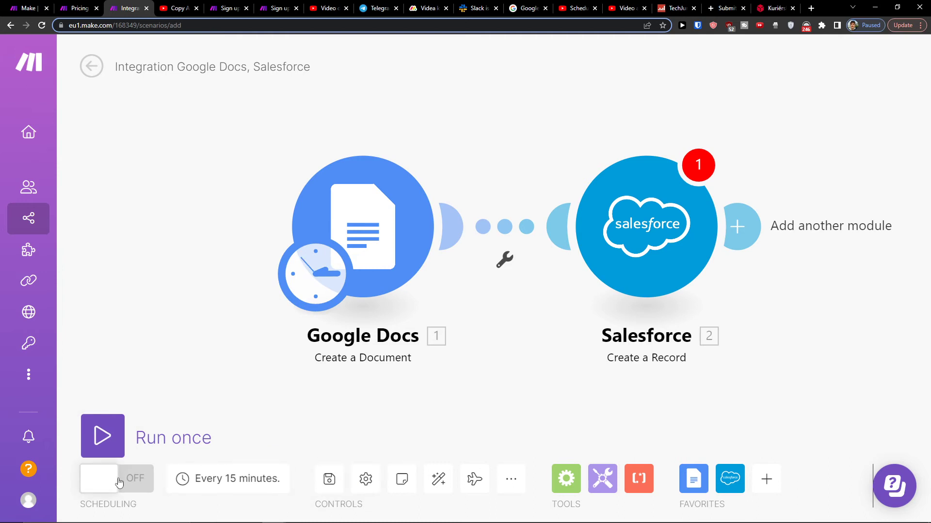